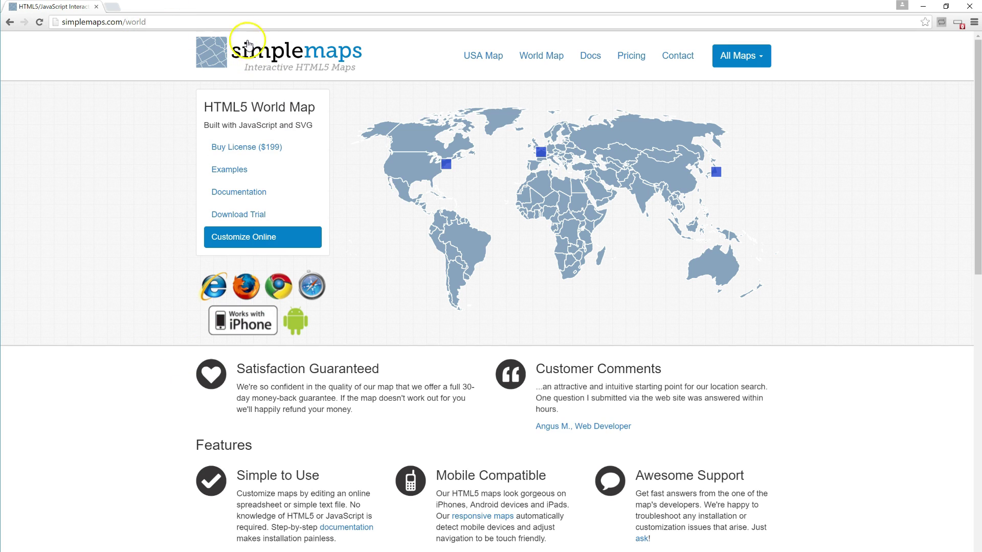
Step: Open the Regions settings, zoom the map into Africa, then return to the world view
{"action": "left_click", "coordinate": [280, 238]}
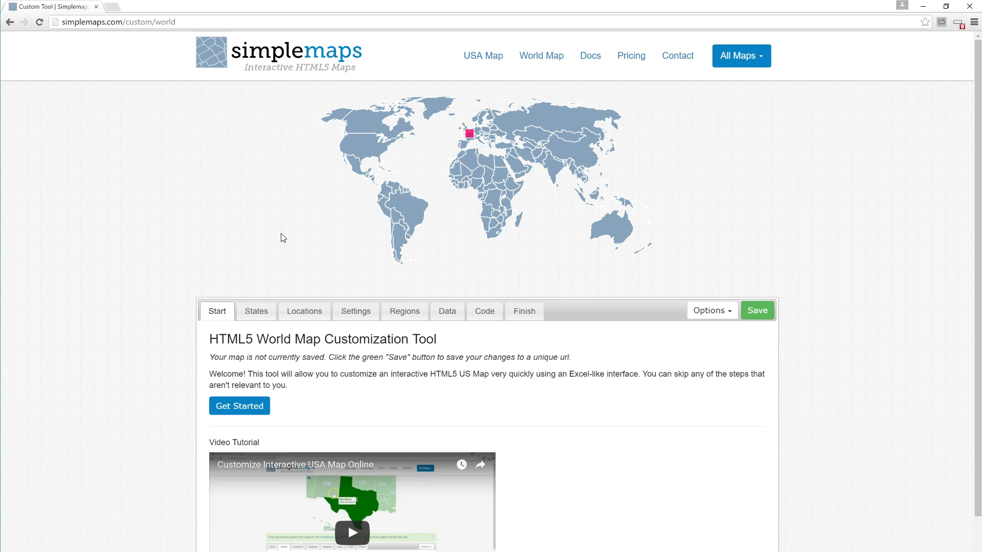
{"action": "left_click", "coordinate": [408, 311]}
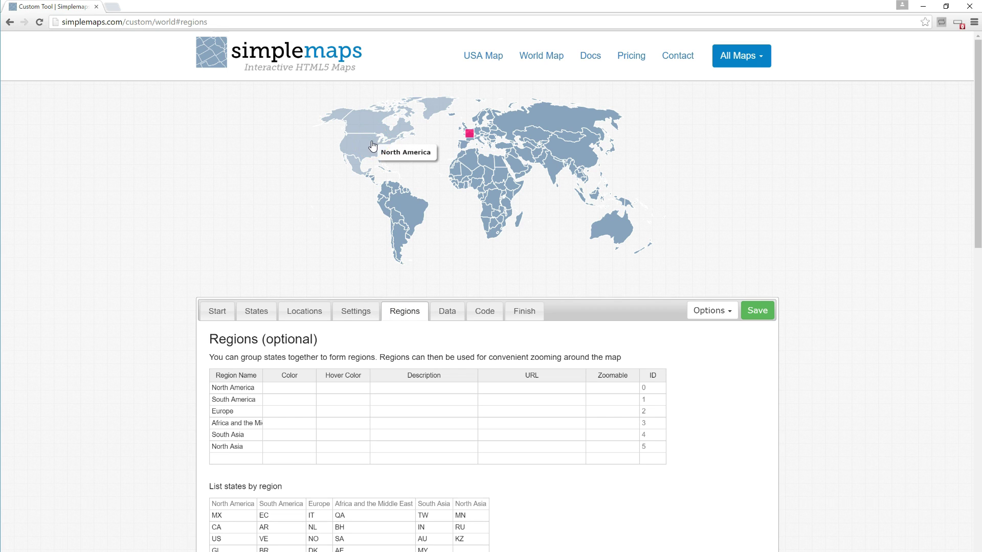
{"action": "left_click", "coordinate": [481, 167]}
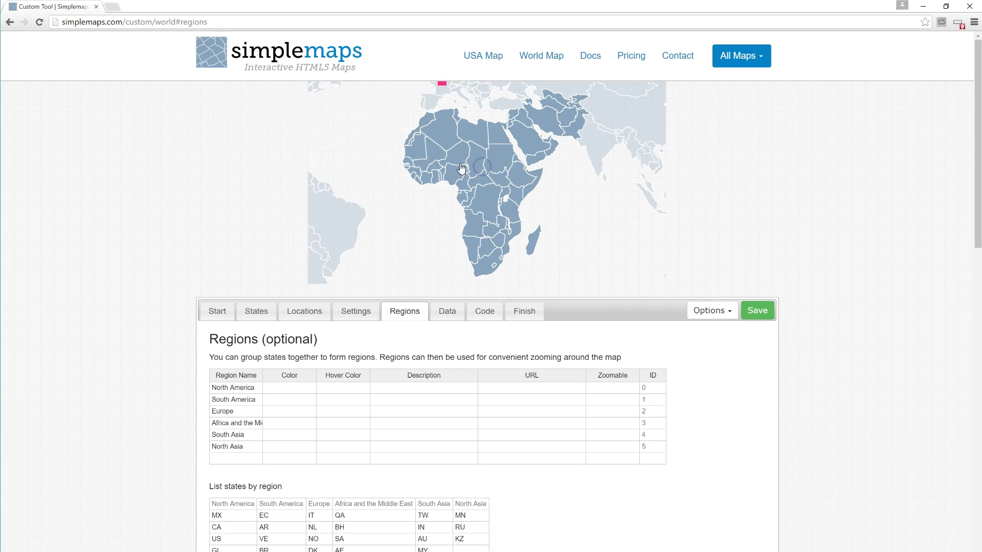
{"action": "left_click", "coordinate": [317, 88]}
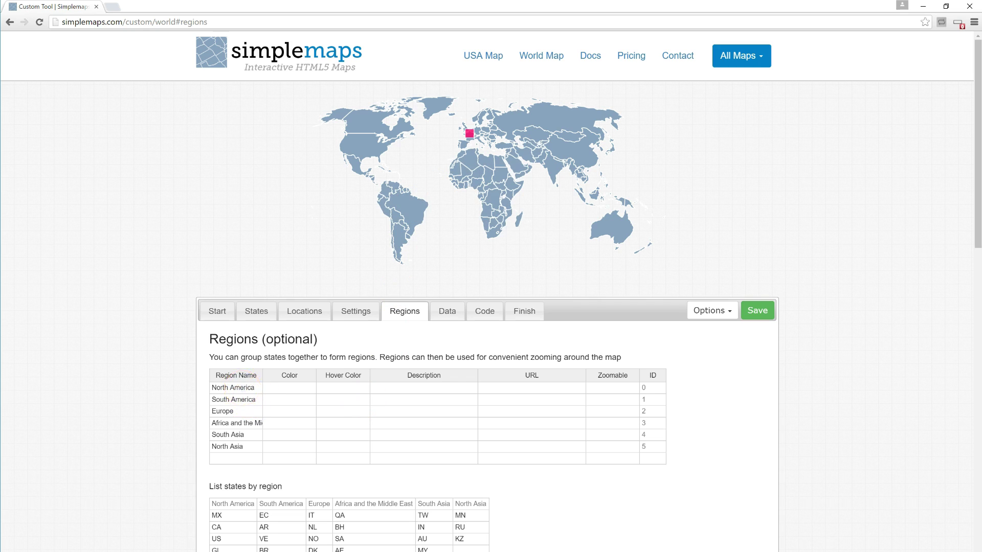
Step: Select the whole regions table with Ctrl+A and delete all six default regions
{"action": "left_click", "coordinate": [242, 387]}
{"action": "key", "text": "ctrl+a"}
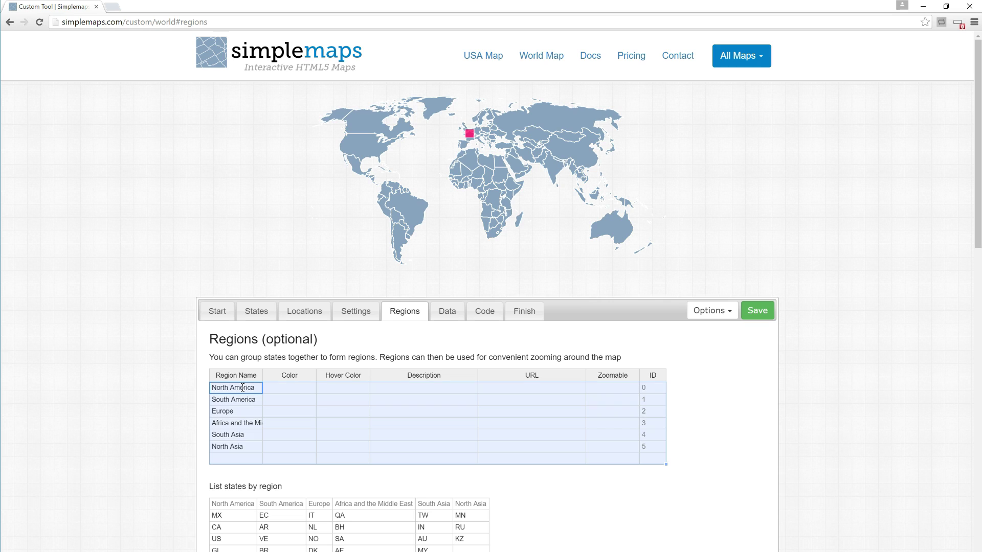
{"action": "key", "text": "Delete"}
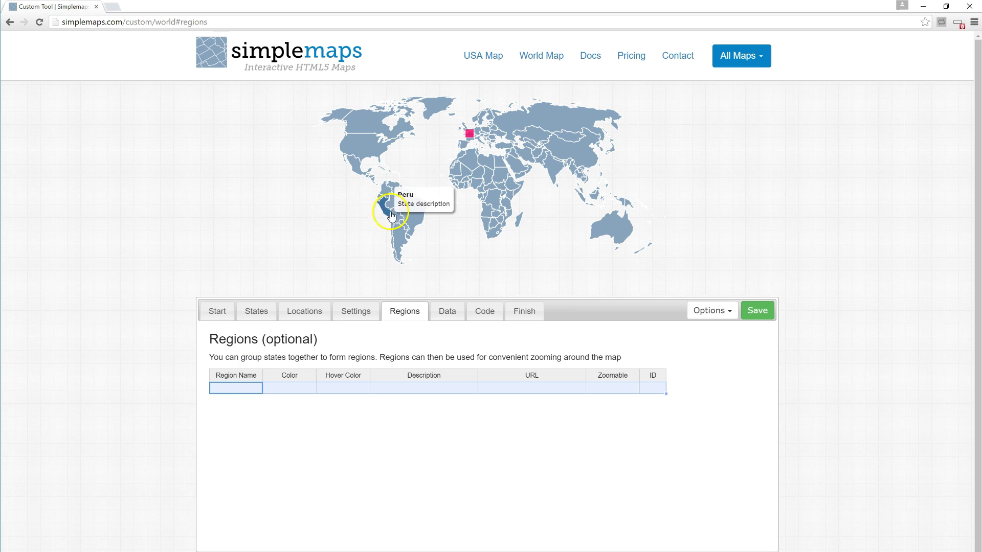
{"action": "left_click", "coordinate": [283, 436]}
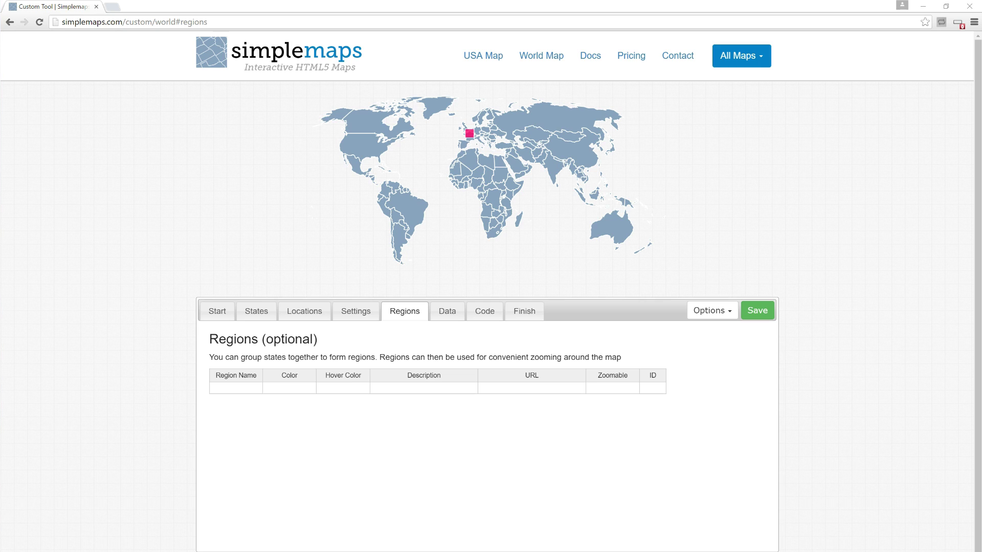
{"action": "left_click", "coordinate": [242, 389]}
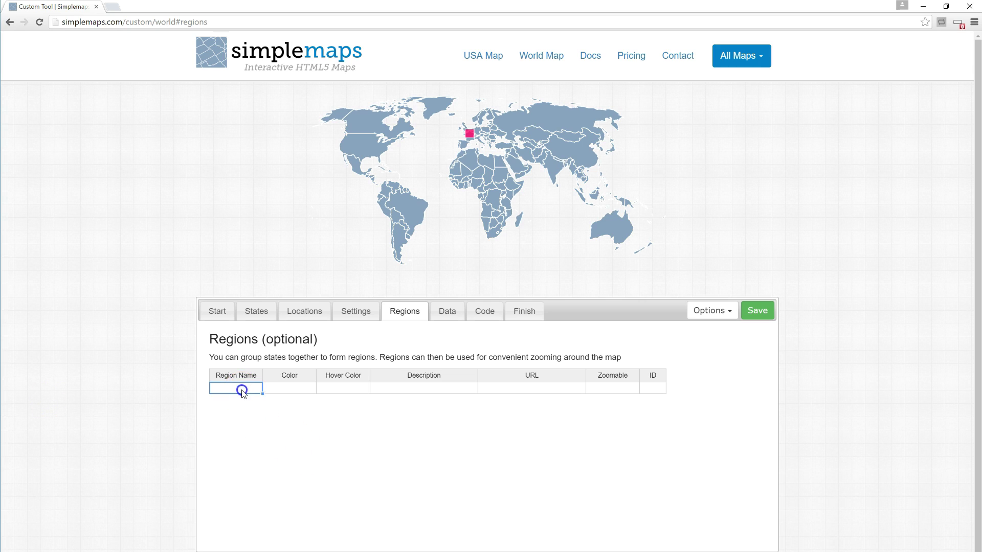
Step: Name the first region 'Scandinavia' and enter DK as its first country
{"action": "type", "text": "Scandinavia"}
{"action": "left_click", "coordinate": [333, 423]}
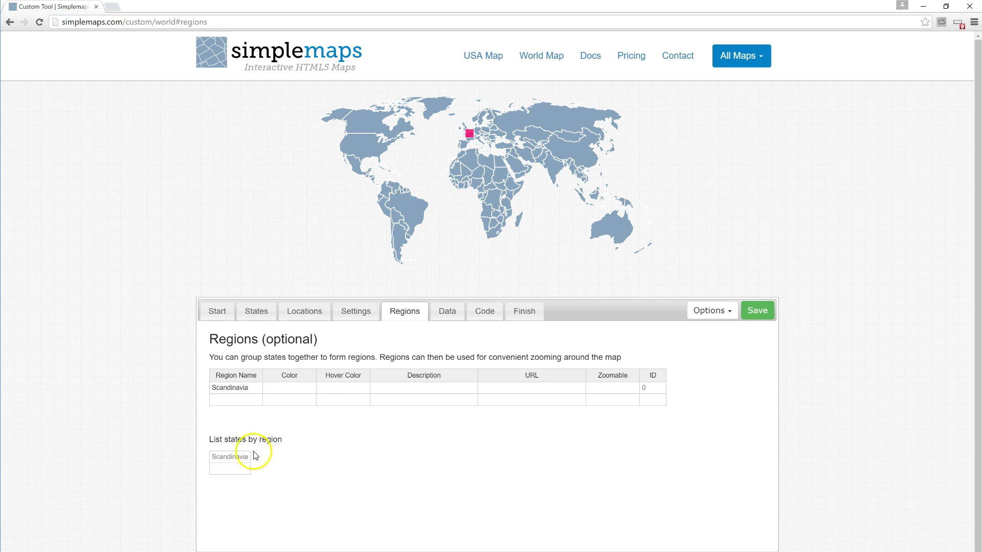
{"action": "left_click", "coordinate": [229, 461]}
{"action": "left_click", "coordinate": [230, 465]}
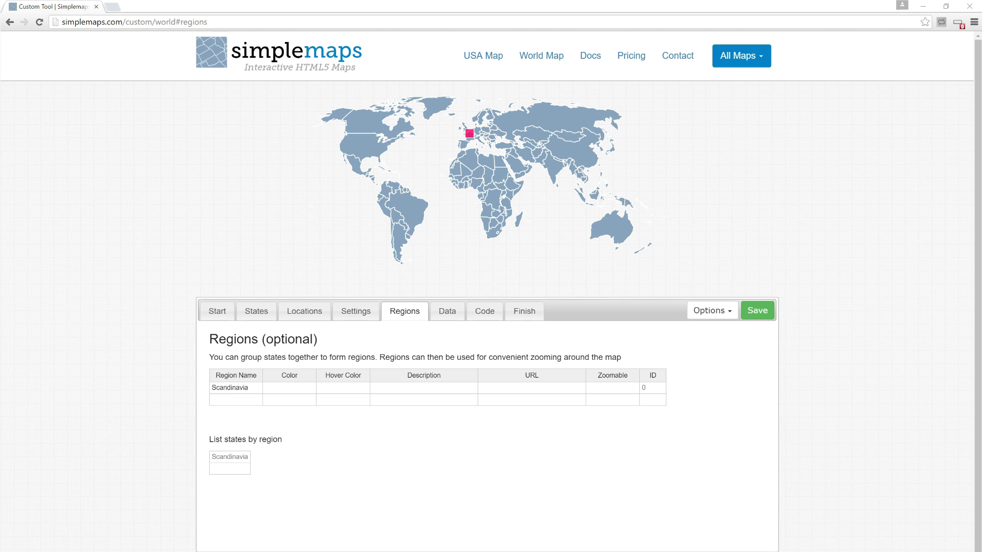
{"action": "left_click", "coordinate": [229, 469]}
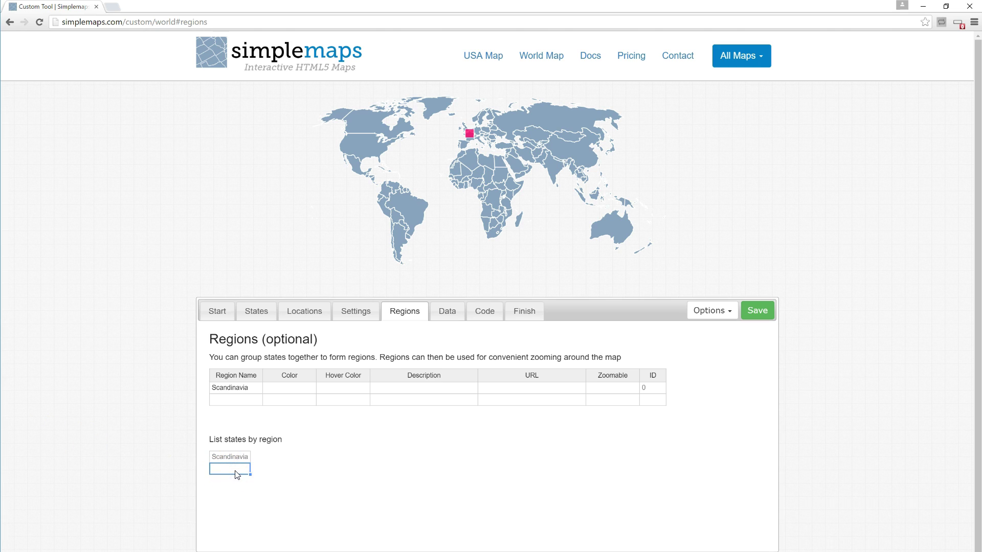
{"action": "type", "text": "DK"}
{"action": "left_click", "coordinate": [263, 439]}
Step: Scroll the States country list to find Denmark's code, DK
{"action": "left_click", "coordinate": [259, 468]}
{"action": "left_click", "coordinate": [265, 314]}
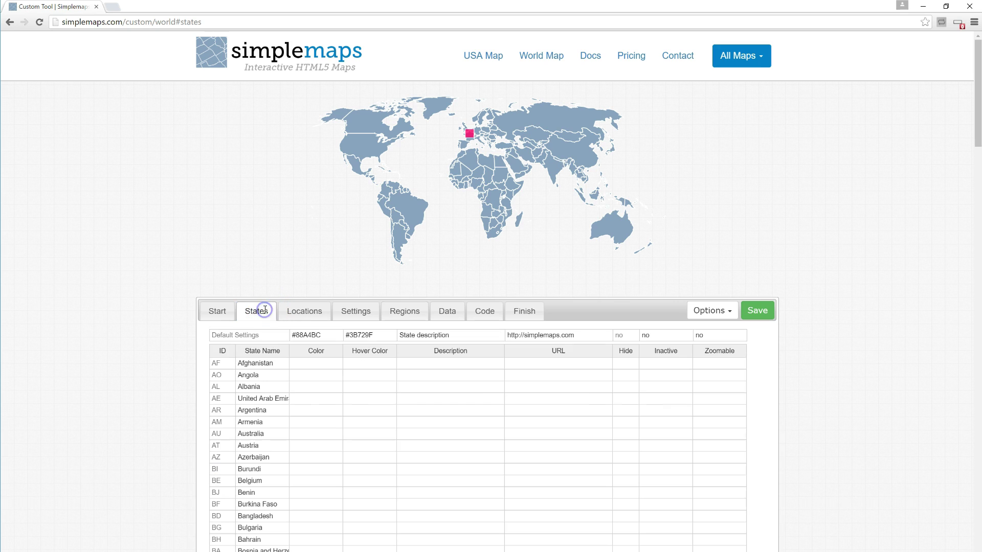
{"action": "left_click", "coordinate": [256, 352]}
{"action": "scroll", "coordinate": [274, 381], "scroll_direction": "down", "scroll_amount": 7}
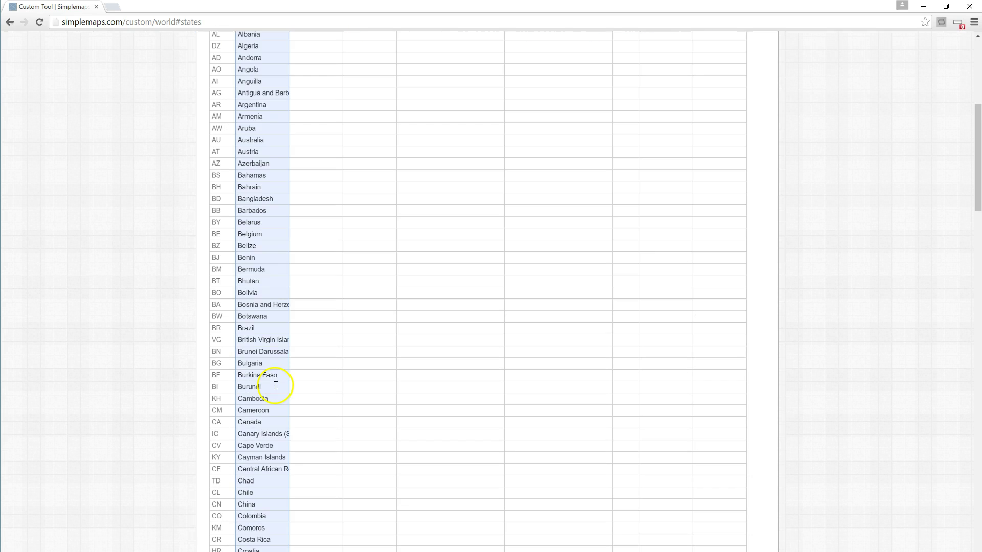
{"action": "left_click", "coordinate": [274, 375]}
{"action": "scroll", "coordinate": [274, 375], "scroll_direction": "down", "scroll_amount": 7}
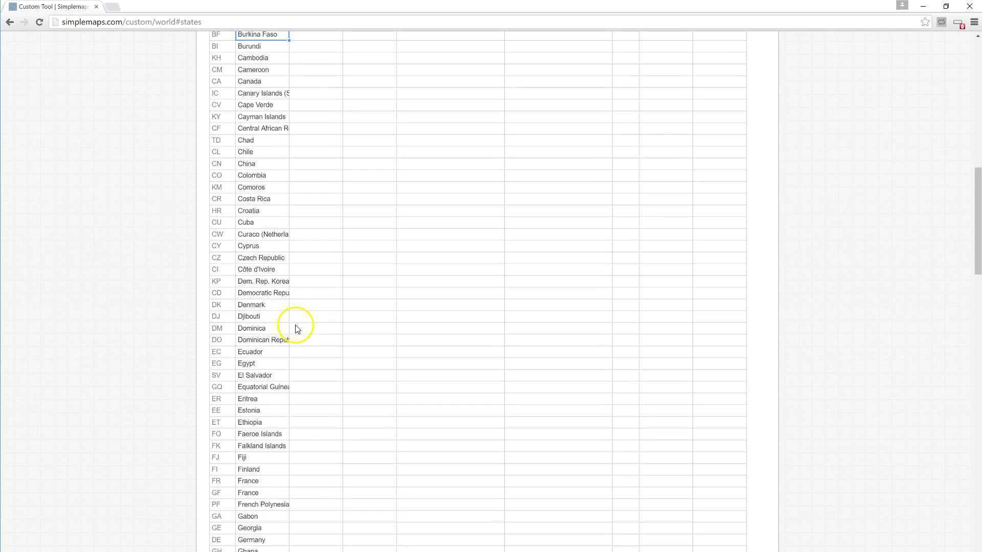
{"action": "scroll", "coordinate": [296, 328], "scroll_direction": "up", "scroll_amount": 14}
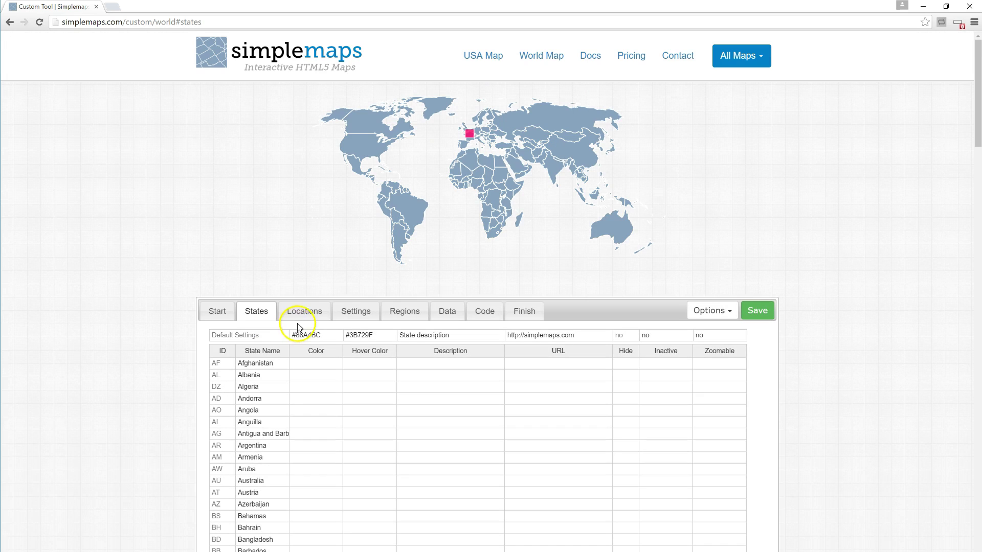
Step: Add NO and SE below DK under Scandinavia and zoom the map onto Scandinavia
{"action": "left_click", "coordinate": [391, 313]}
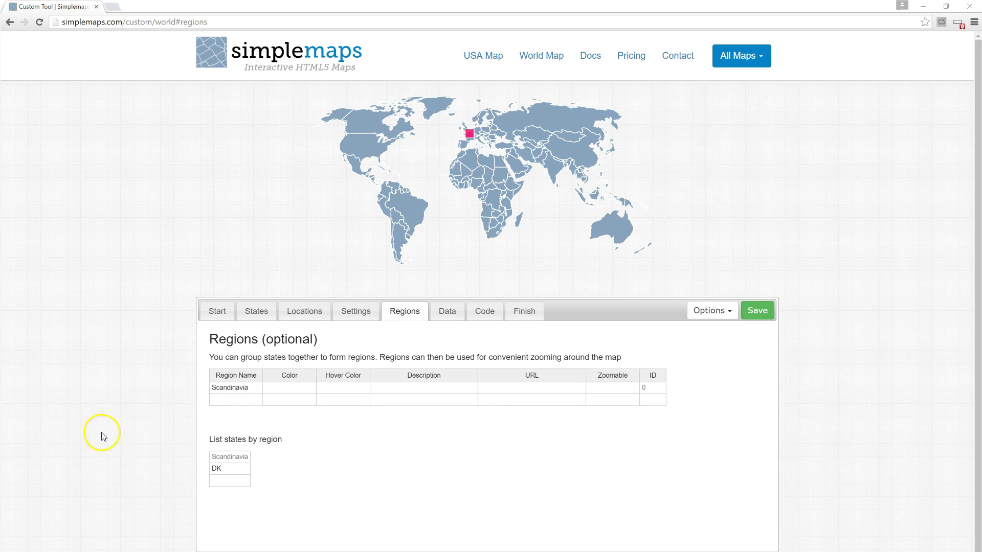
{"action": "left_click", "coordinate": [231, 481]}
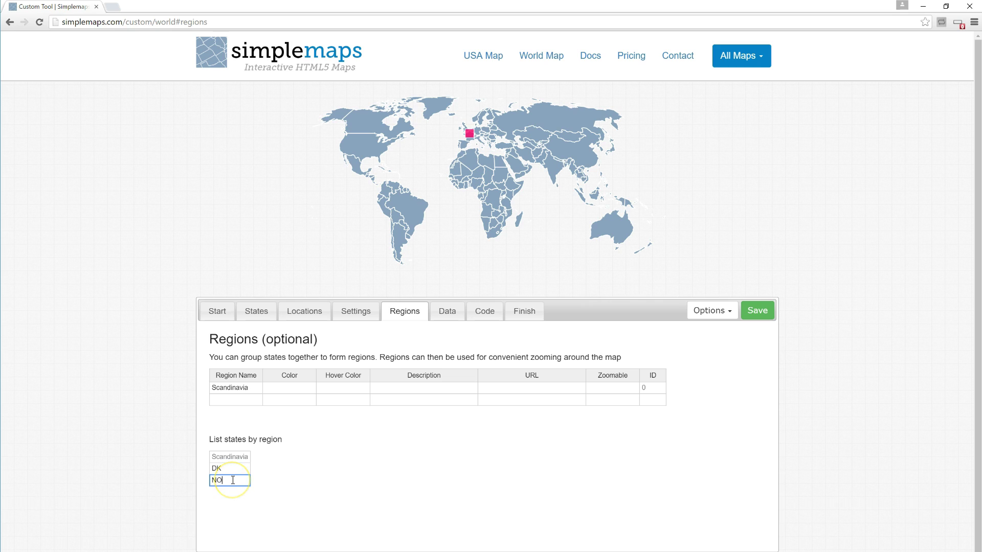
{"action": "key", "text": "Return"}
{"action": "key", "text": "Return"}
{"action": "left_click", "coordinate": [477, 124]}
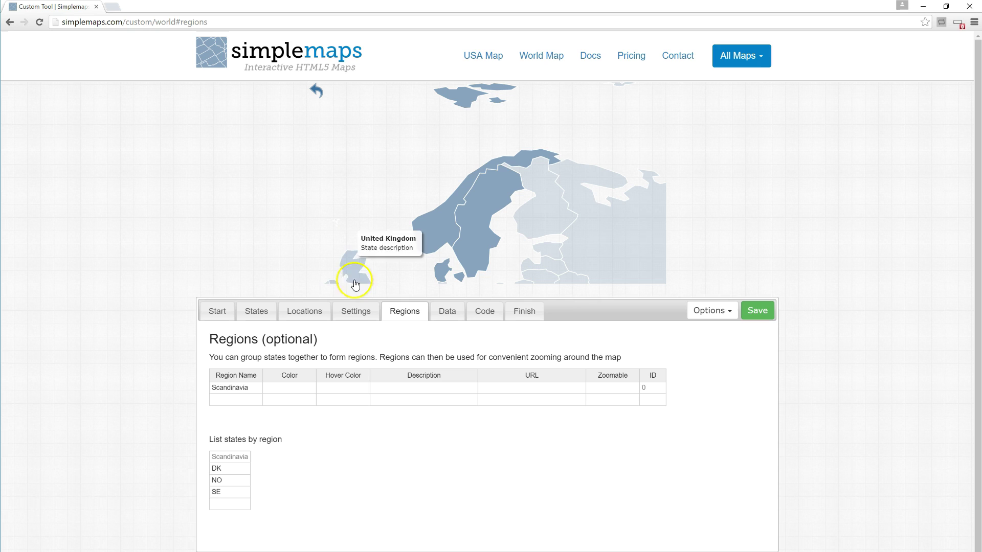
Step: Change the Initial region setting from -1 to 0 and reload the page to verify
{"action": "left_click", "coordinate": [360, 314]}
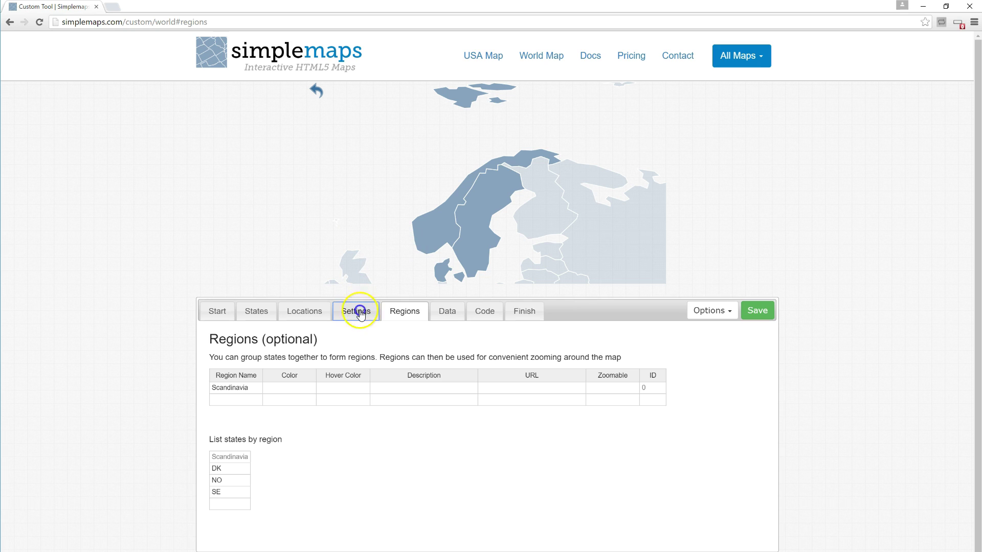
{"action": "left_click", "coordinate": [342, 410]}
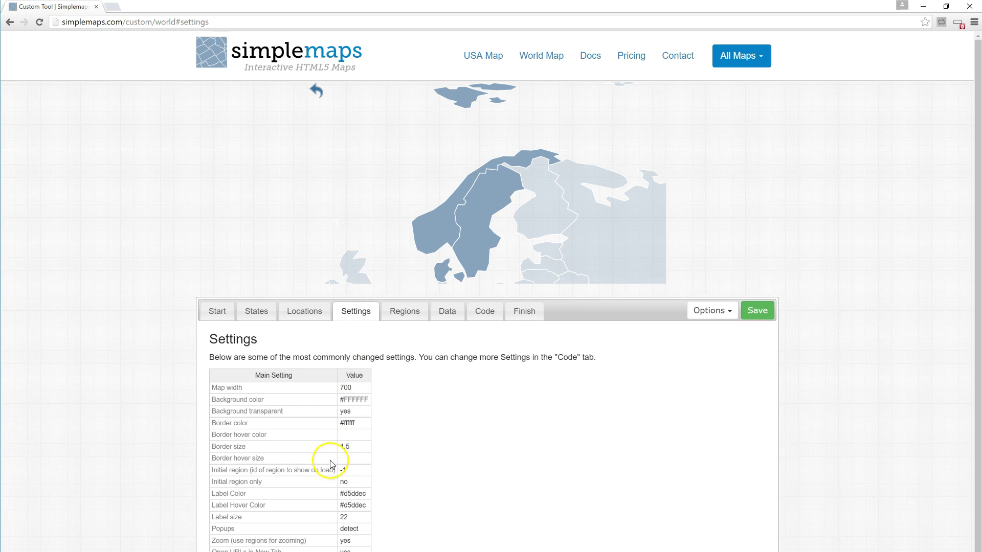
{"action": "left_click", "coordinate": [346, 471]}
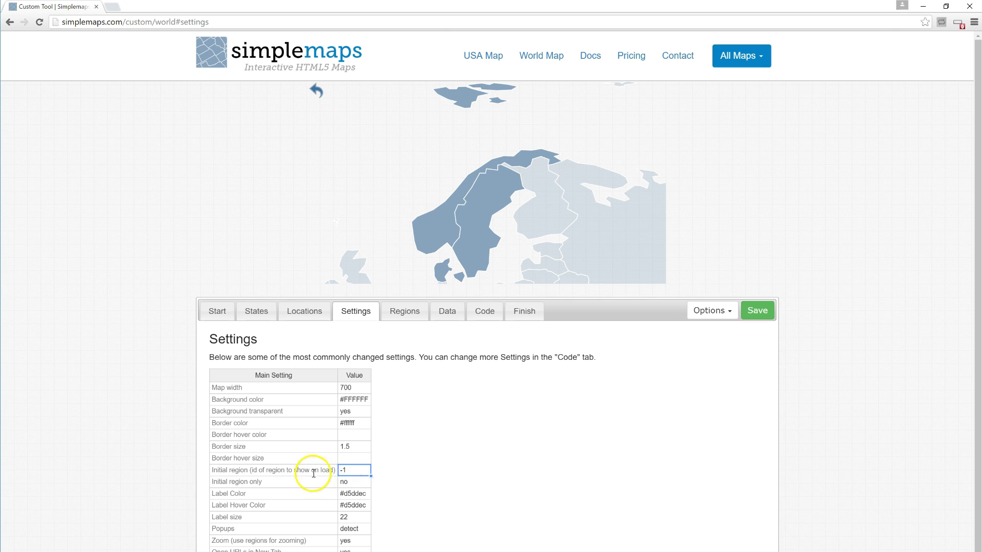
{"action": "left_click", "coordinate": [349, 474]}
{"action": "key", "text": "Return"}
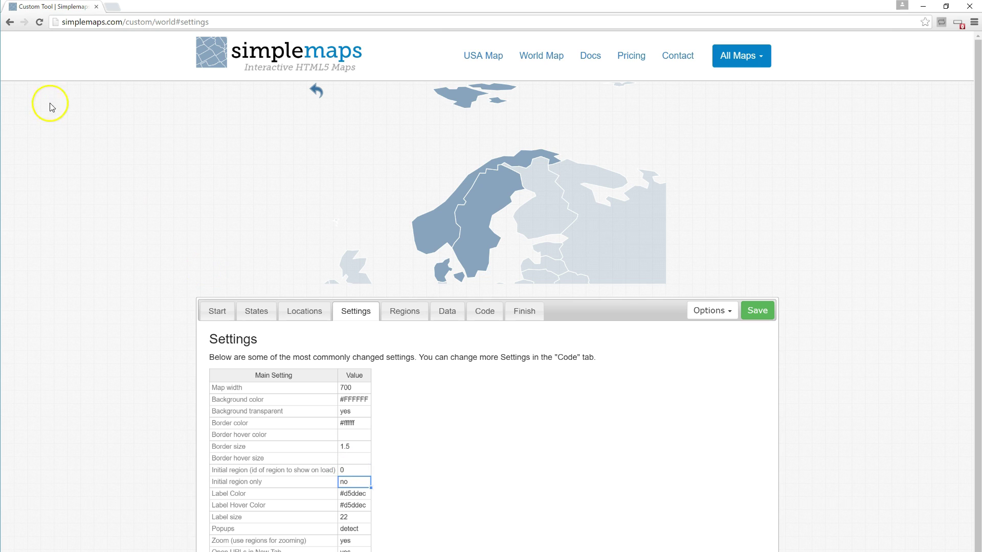
{"action": "left_click", "coordinate": [40, 23]}
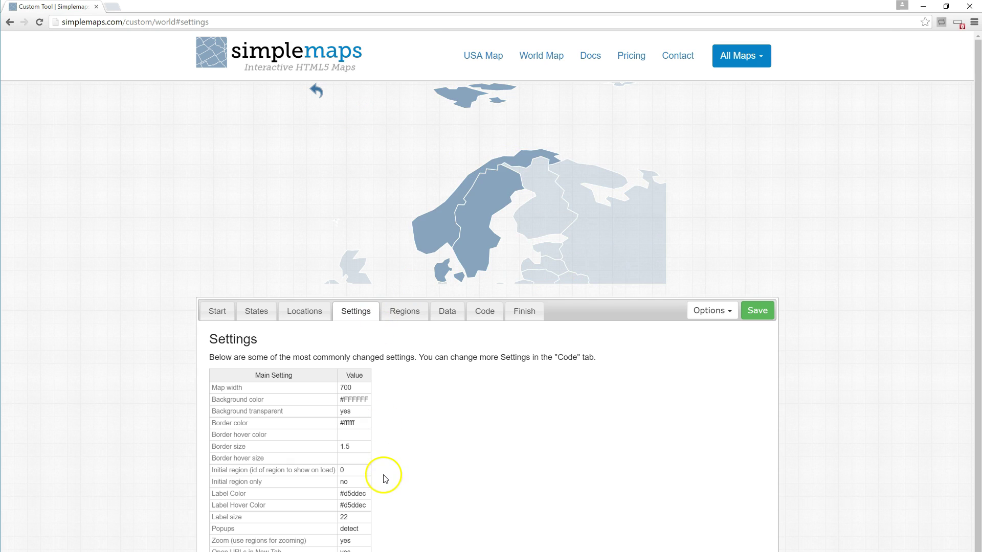
Step: Set Initial region only to 'yes' so just Denmark, Norway and Sweden appear
{"action": "scroll", "coordinate": [383, 477], "scroll_direction": "down", "scroll_amount": 1}
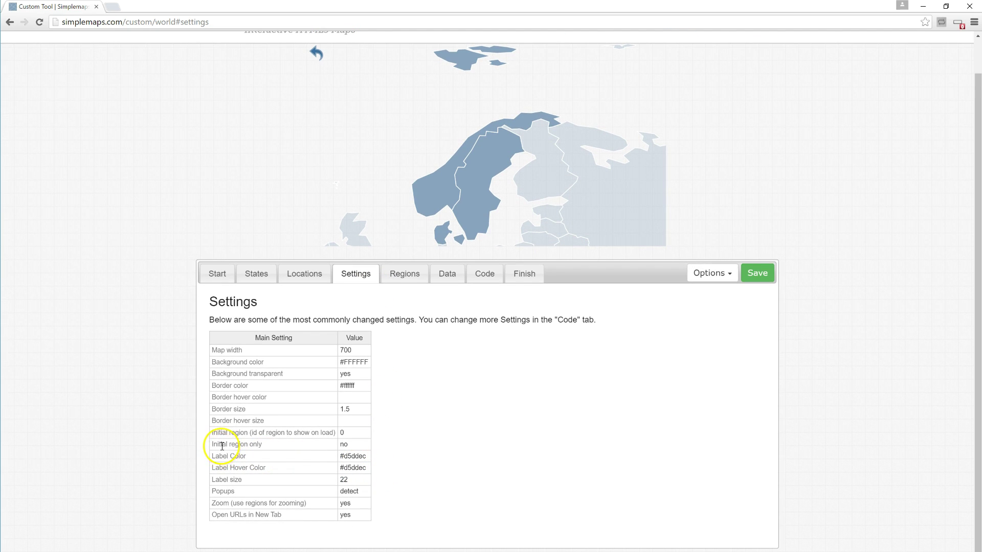
{"action": "left_click", "coordinate": [353, 444]}
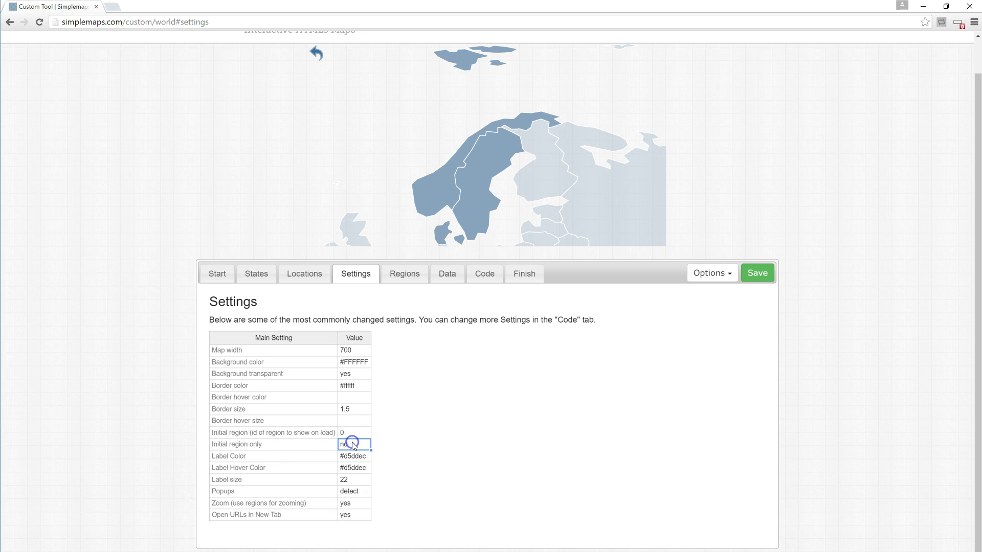
{"action": "type", "text": "yes"}
{"action": "key", "text": "Return"}
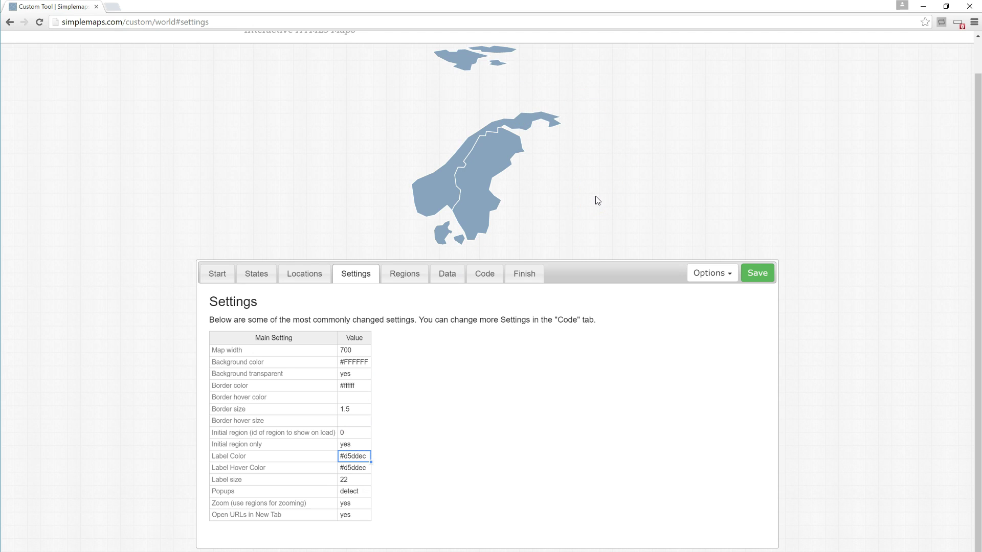
{"action": "scroll", "coordinate": [596, 200], "scroll_direction": "up", "scroll_amount": 1}
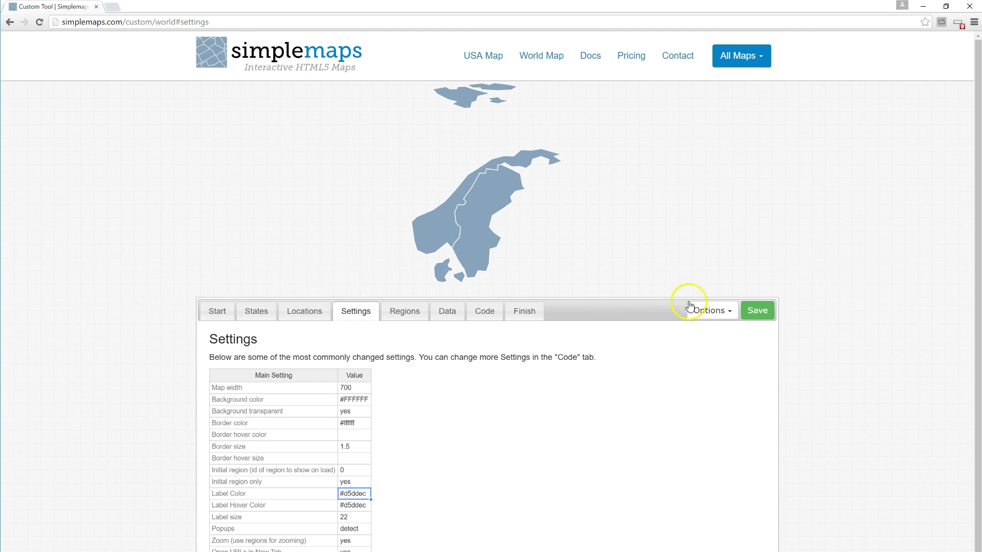
Step: Save the map to a unique URL and view the Options download choices
{"action": "left_click", "coordinate": [756, 311]}
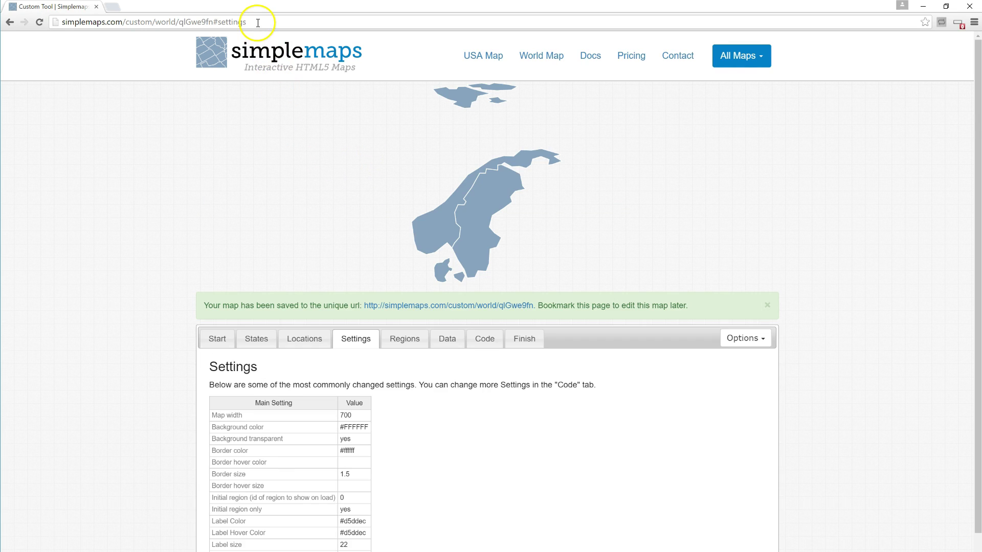
{"action": "left_click", "coordinate": [729, 340]}
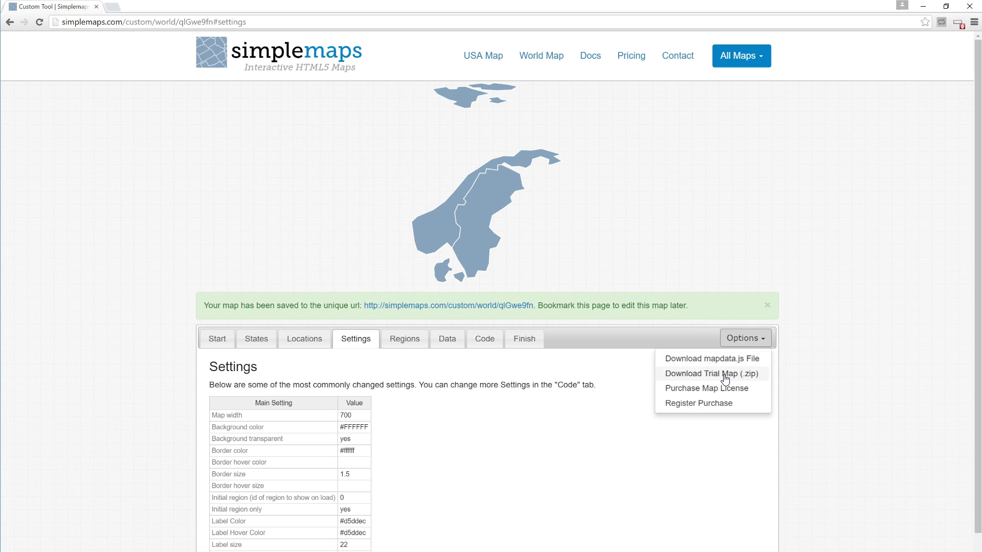
{"action": "left_click", "coordinate": [722, 392]}
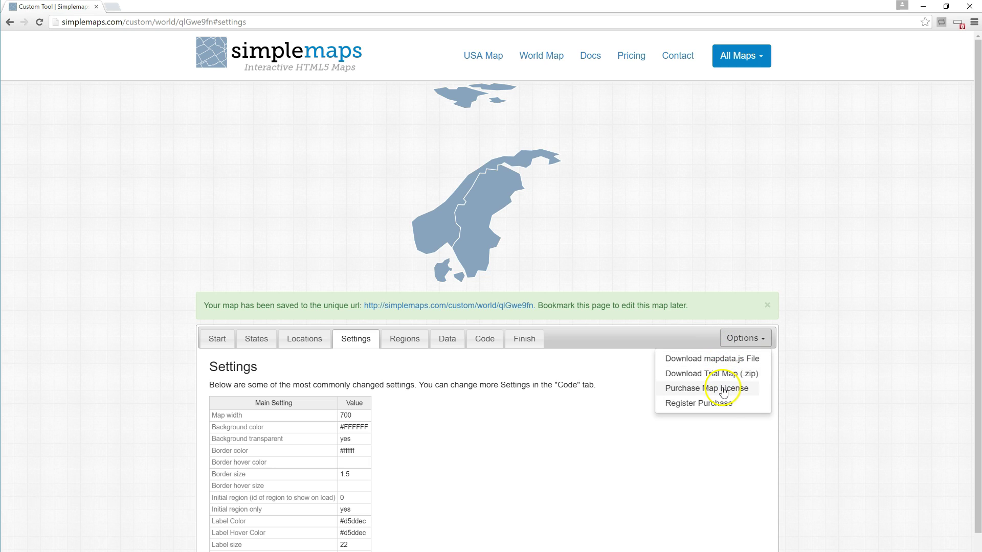
{"action": "left_click", "coordinate": [567, 422]}
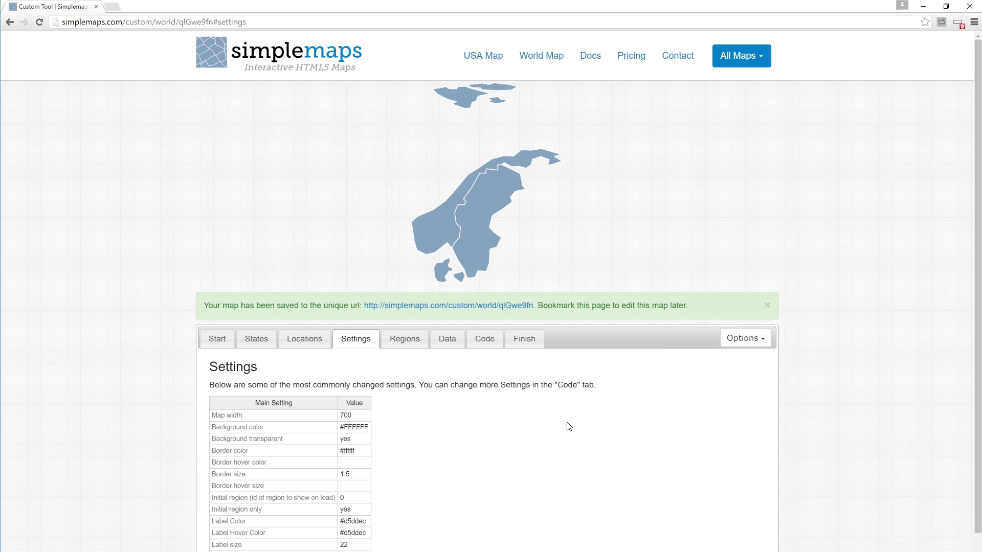